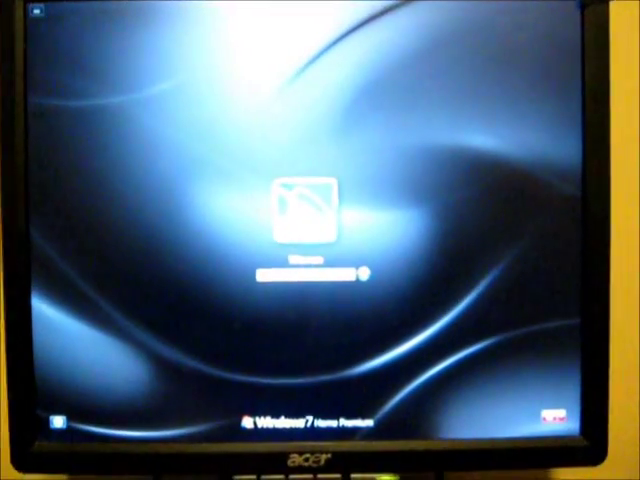
Log in to the Deadmau5 desktop and bring up the running program's taskbar shortcut menu.
key(Return)
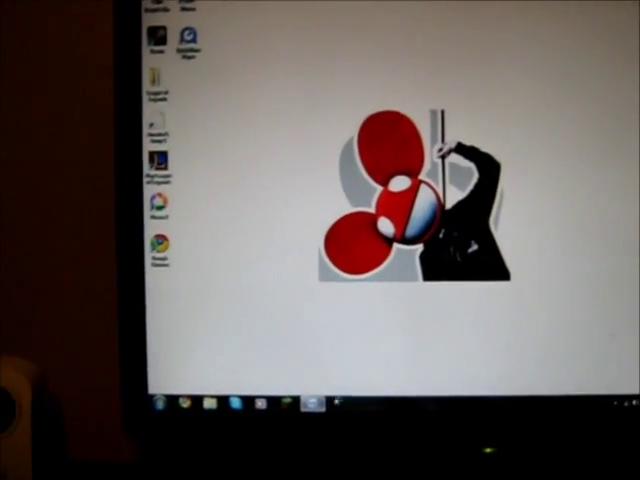
right_click(304, 375)
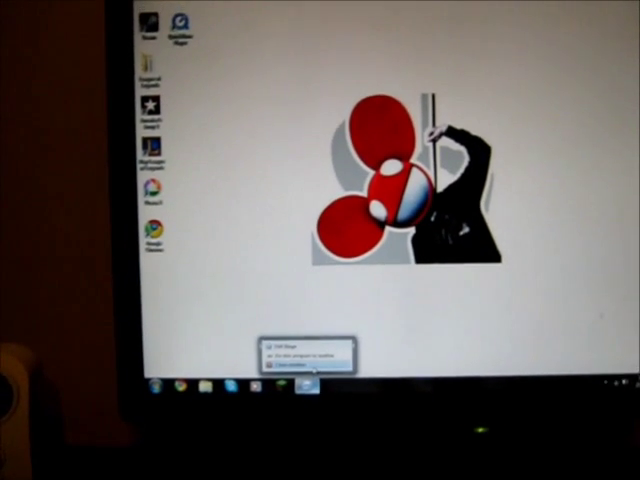